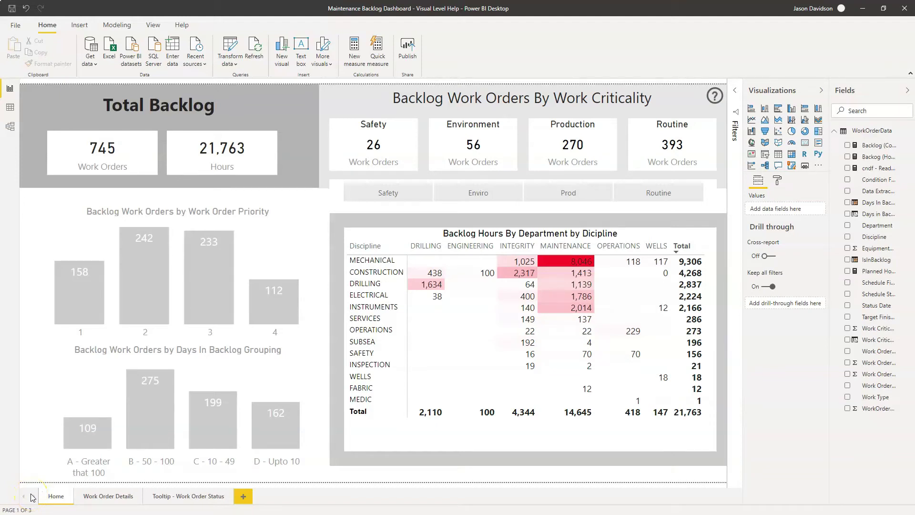
- Select the 745 Work Orders card on the Home report page
click(117, 124)
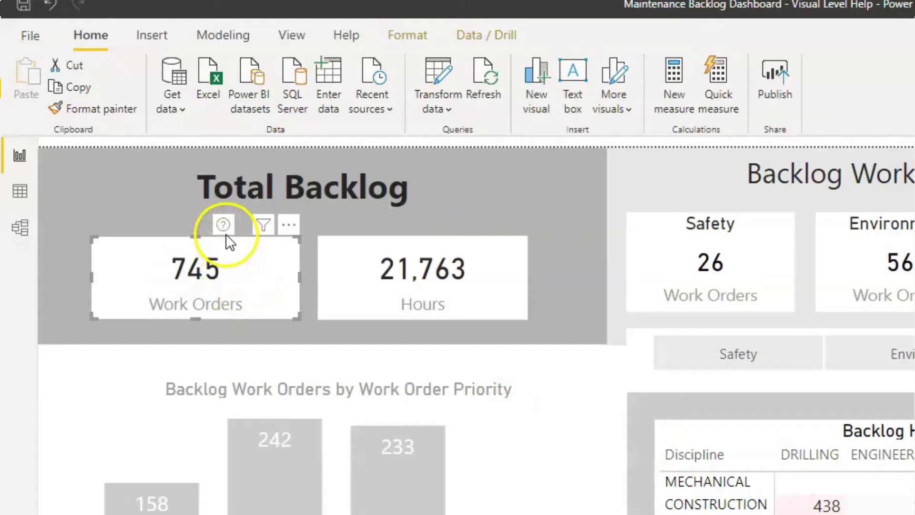
mouse_move(118, 124)
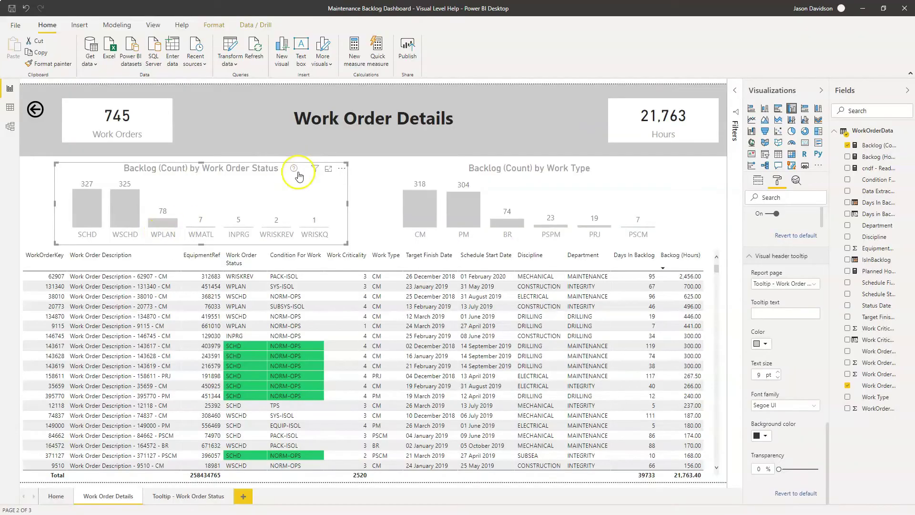
mouse_move(296, 174)
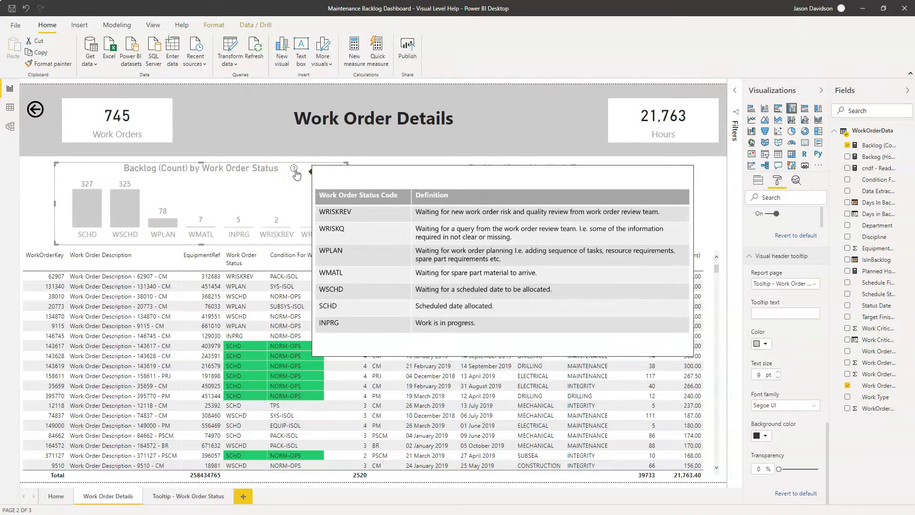
click(53, 496)
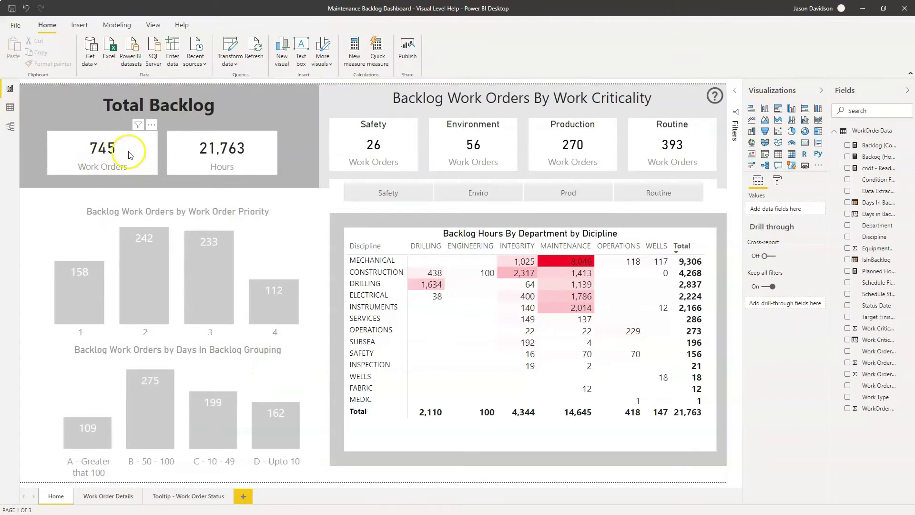
- In the card's Format pane, expand Visual header down to its icon toggles
click(129, 155)
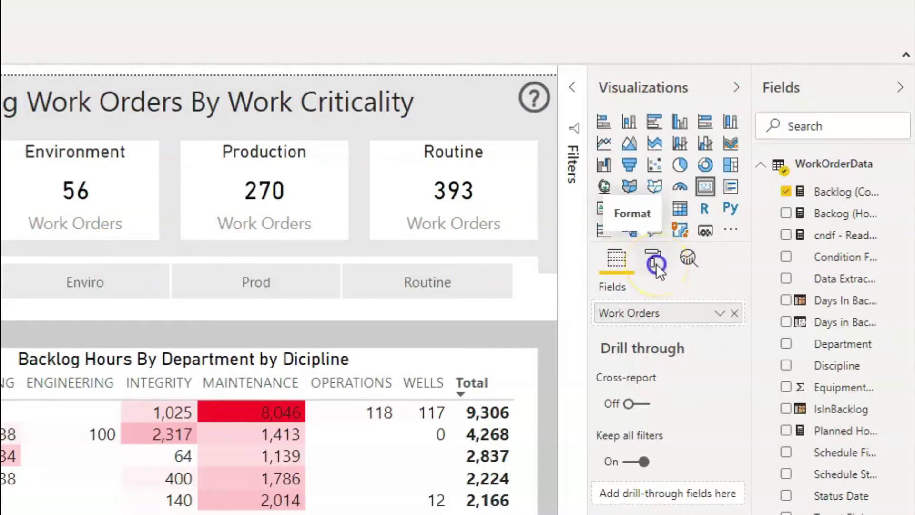
click(655, 263)
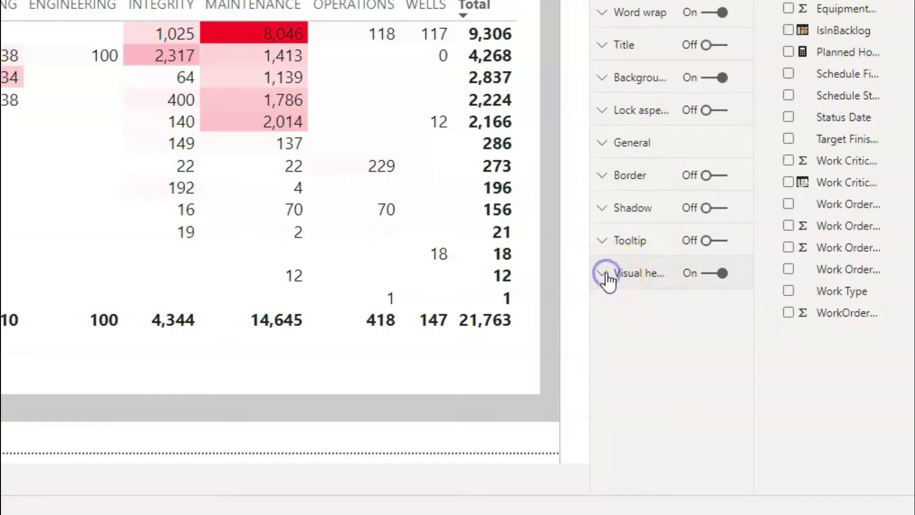
click(604, 274)
scroll(653, 314, down, 5)
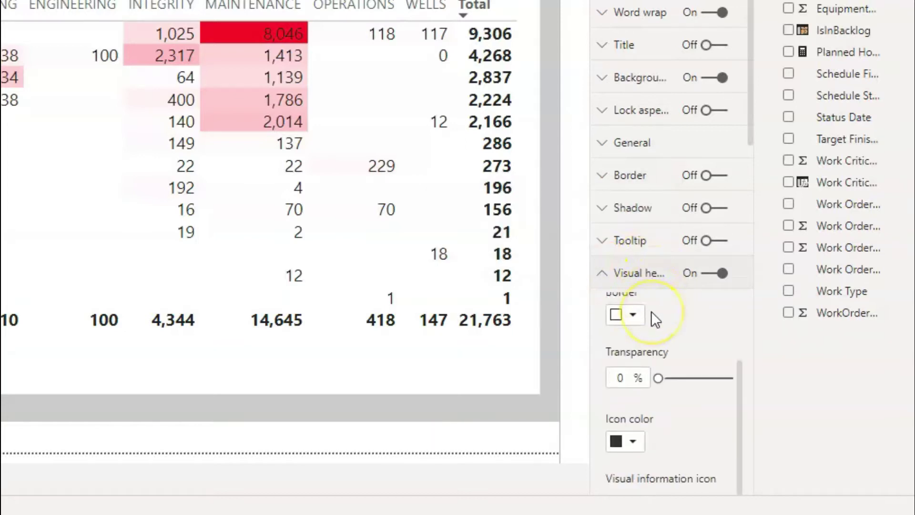
scroll(651, 310, down, 10)
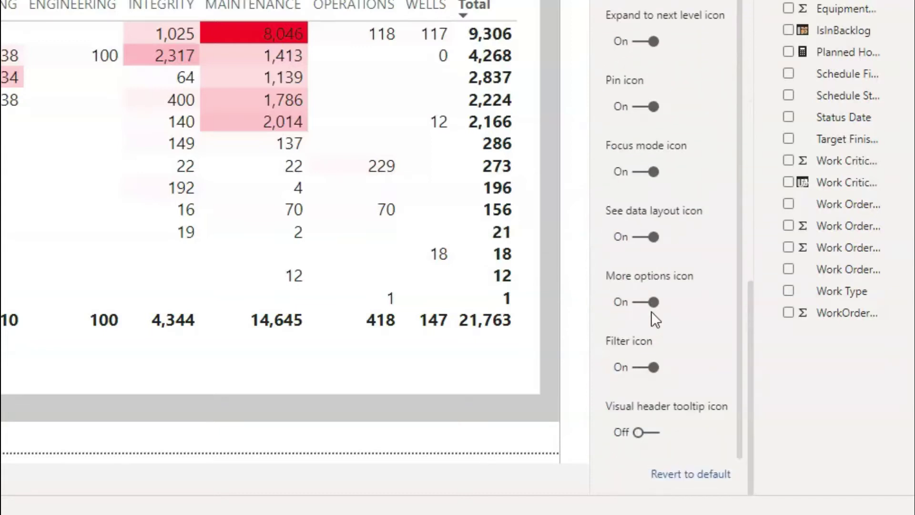
- Switch the card's Visual header tooltip icon On and keep its tooltip Report page as None
click(639, 433)
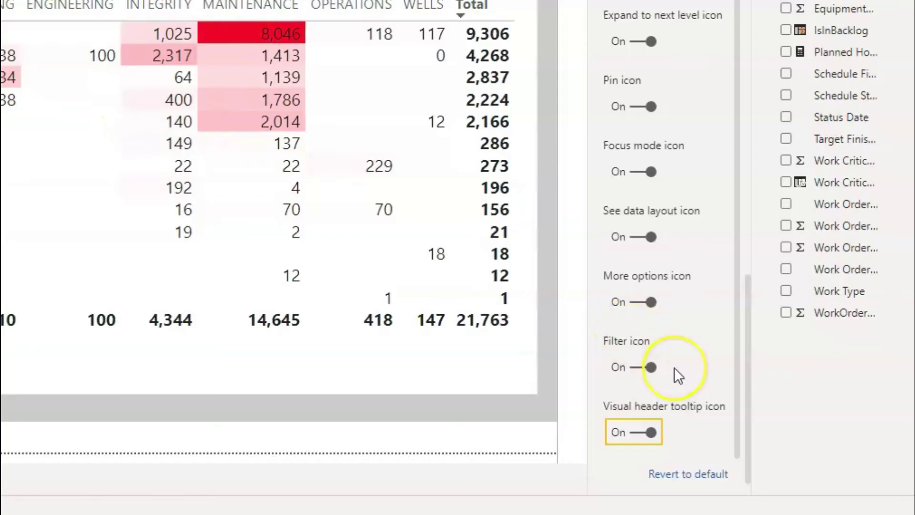
scroll(674, 367, down, 1)
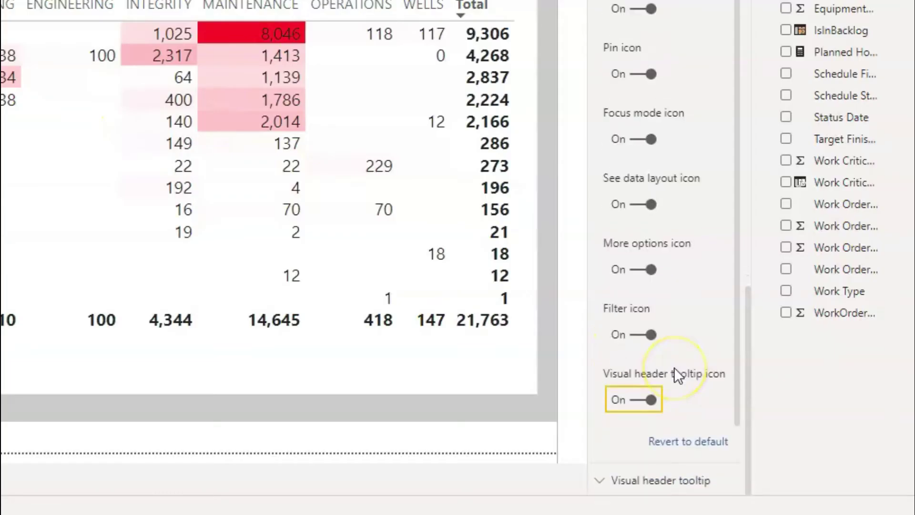
click(610, 484)
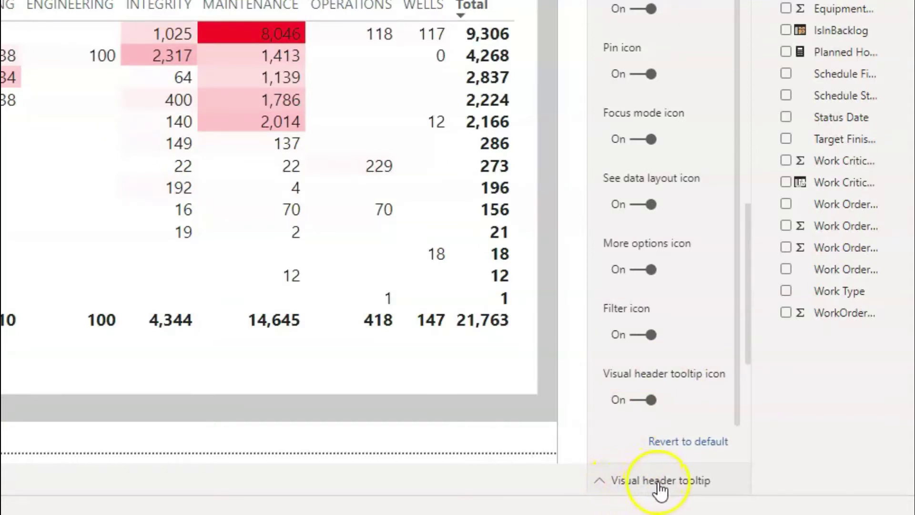
scroll(695, 382, down, 10)
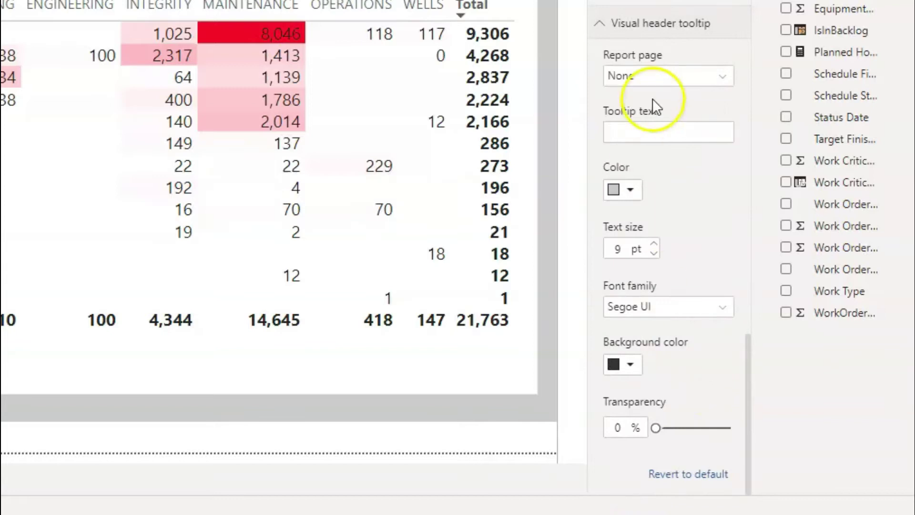
click(635, 81)
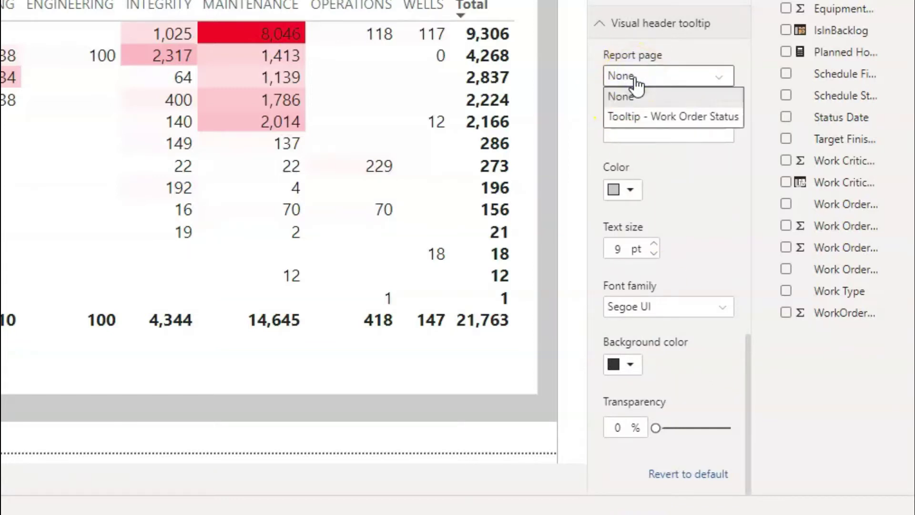
click(660, 158)
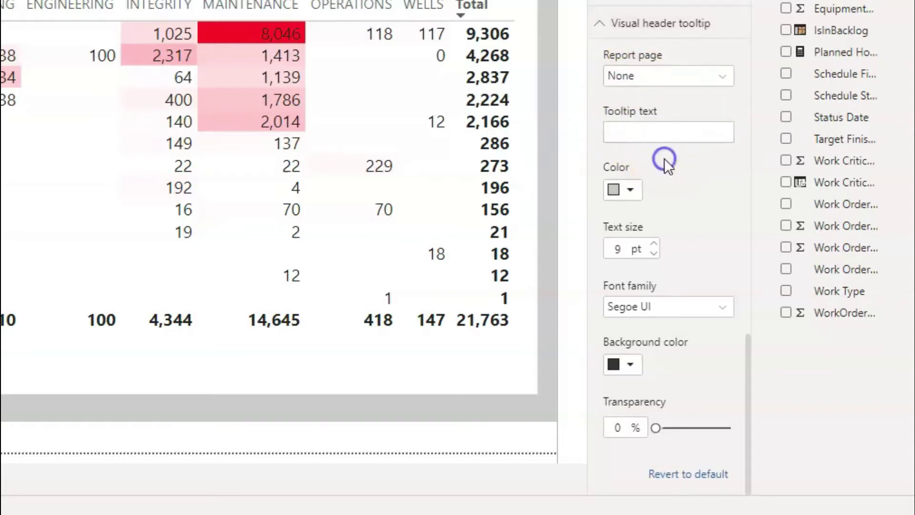
- Paste the KPI definition, work orders with target finish date before today, as the card's tooltip text
click(647, 129)
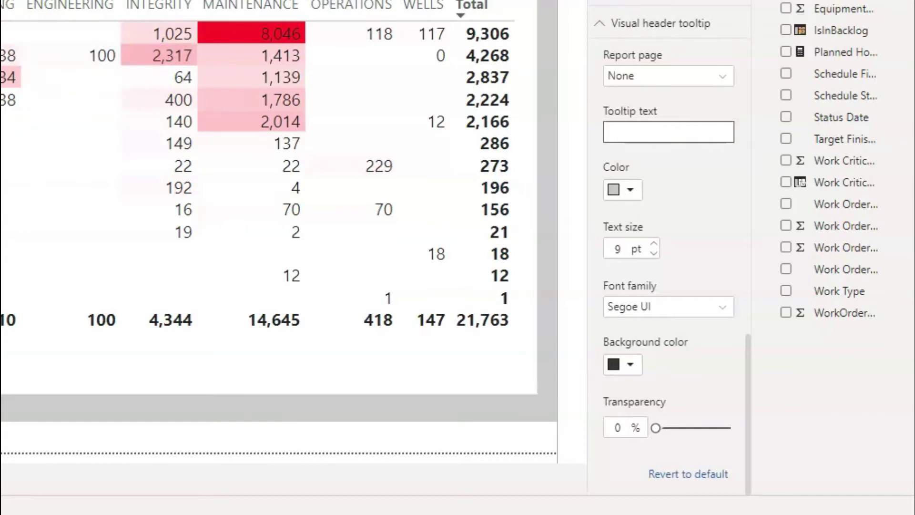
click(623, 126)
key(ctrl+v)
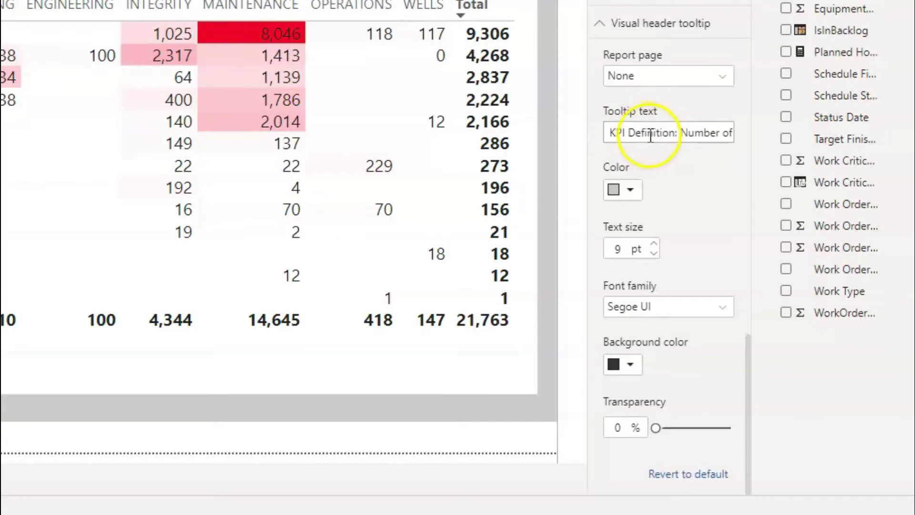
click(328, 38)
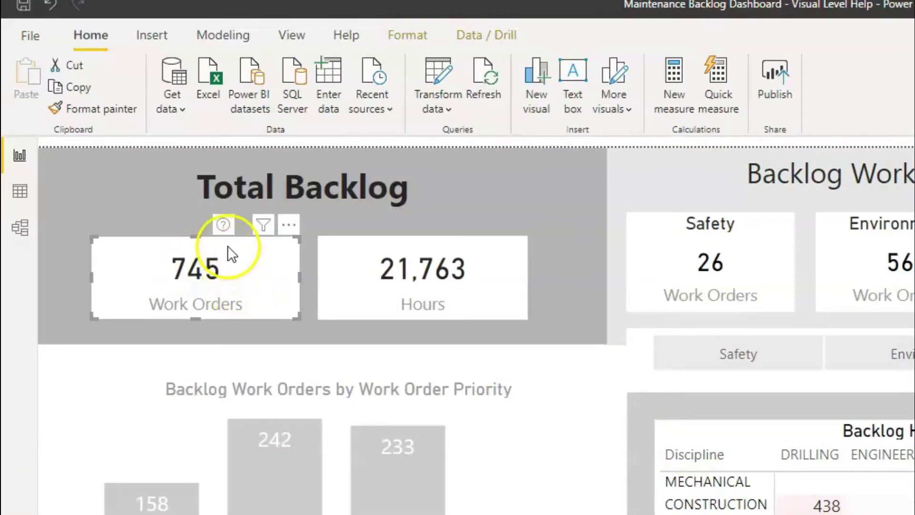
click(223, 225)
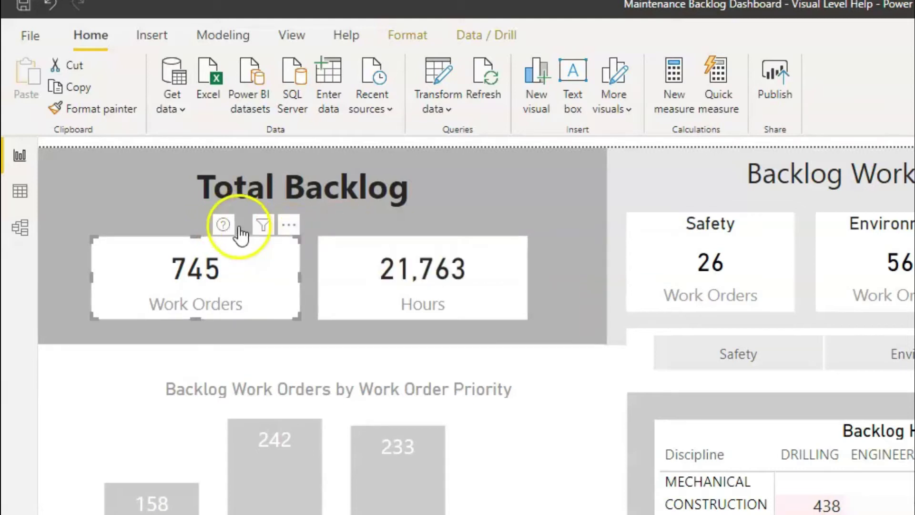
click(224, 224)
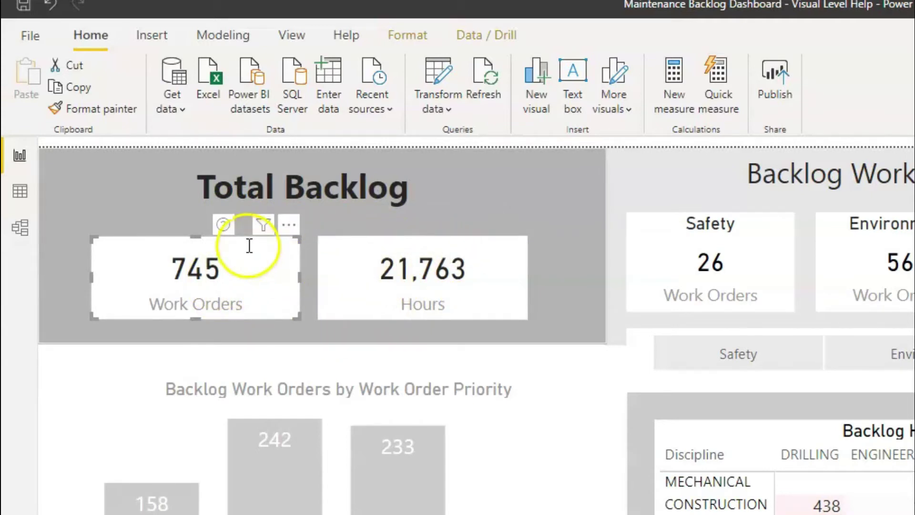
mouse_move(221, 230)
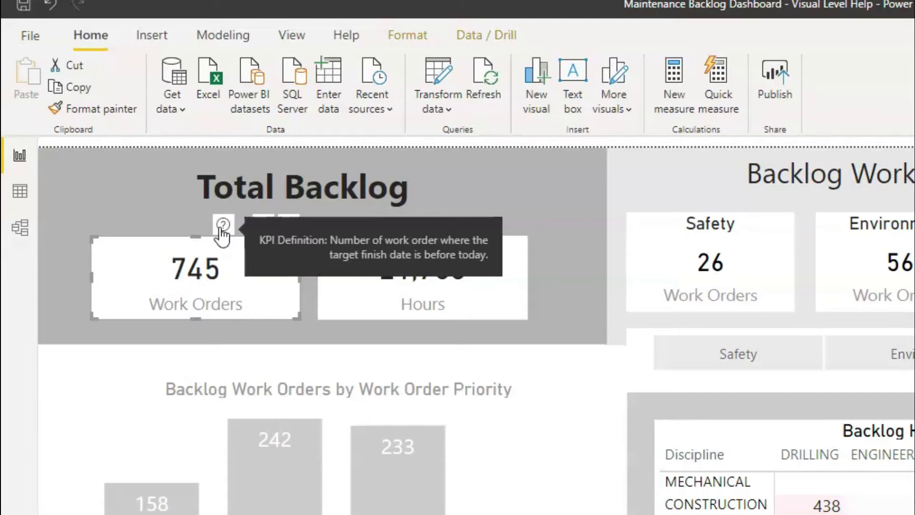
click(209, 269)
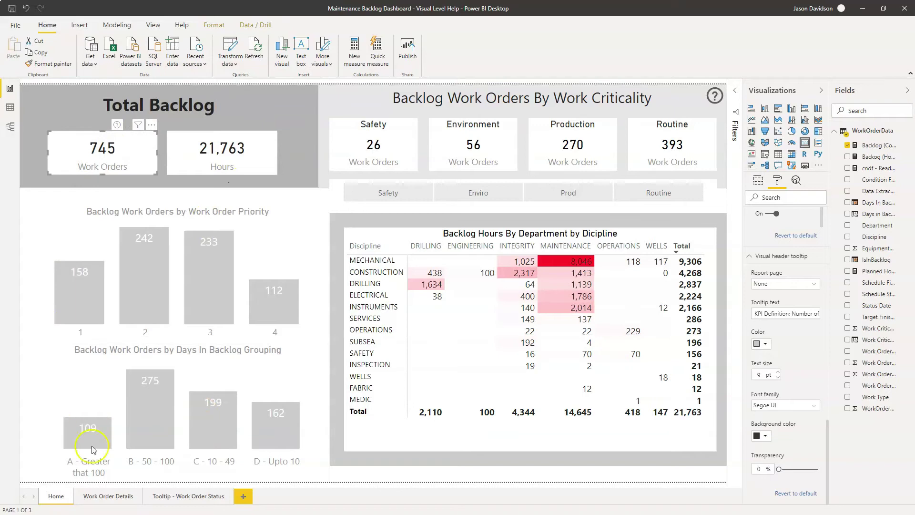
- On Work Order Details, open the Backlog by Work Order Status chart's visual header format settings
click(107, 498)
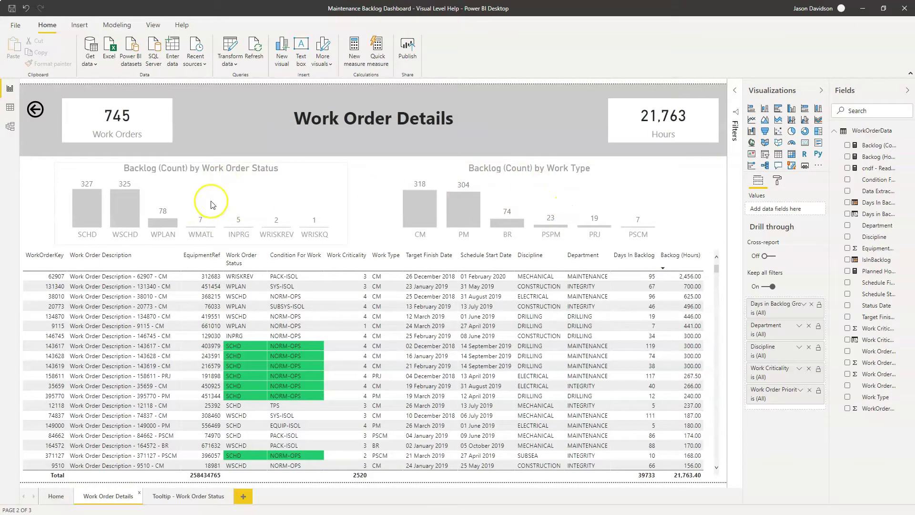
click(103, 241)
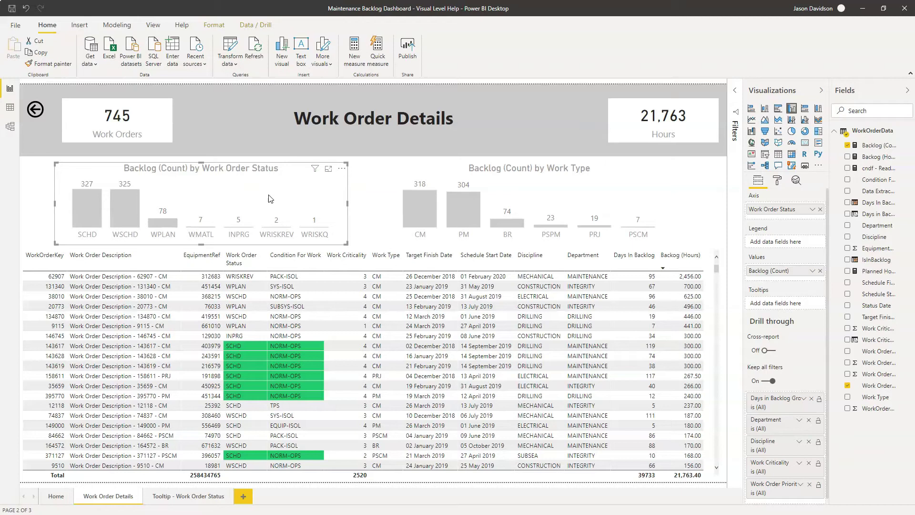
click(778, 182)
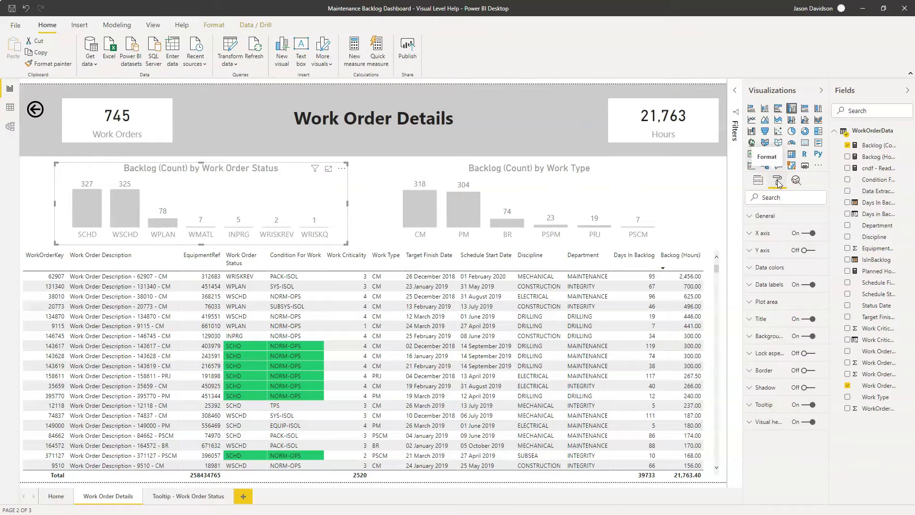
click(752, 424)
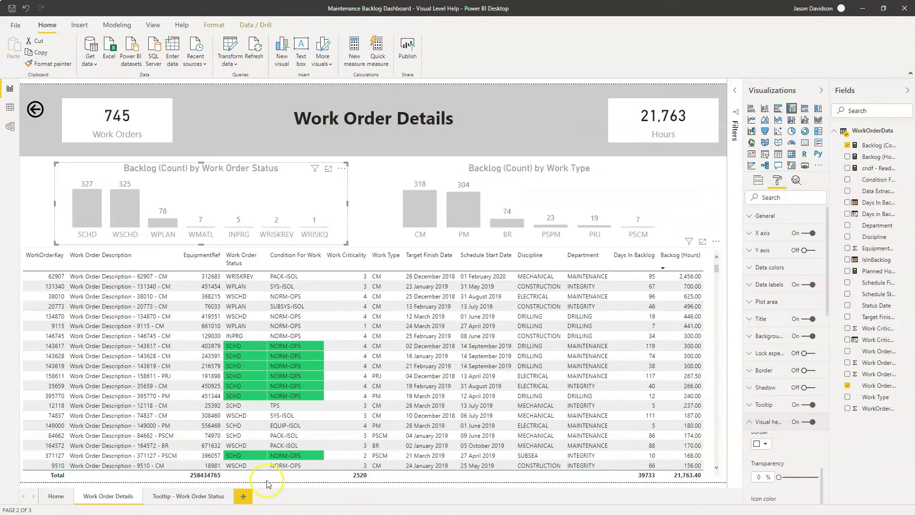
- Show the Tooltip - Work Order Status page's Page information settings, with Tooltip On
click(185, 496)
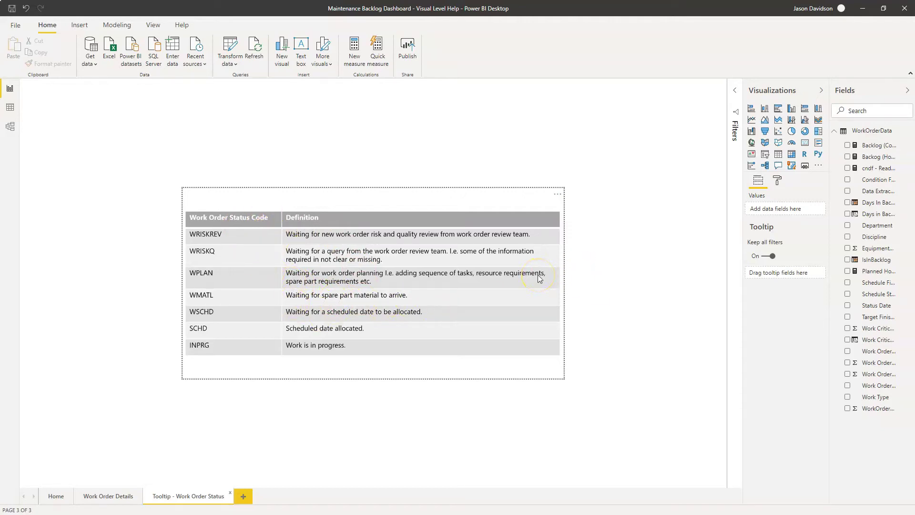
click(777, 181)
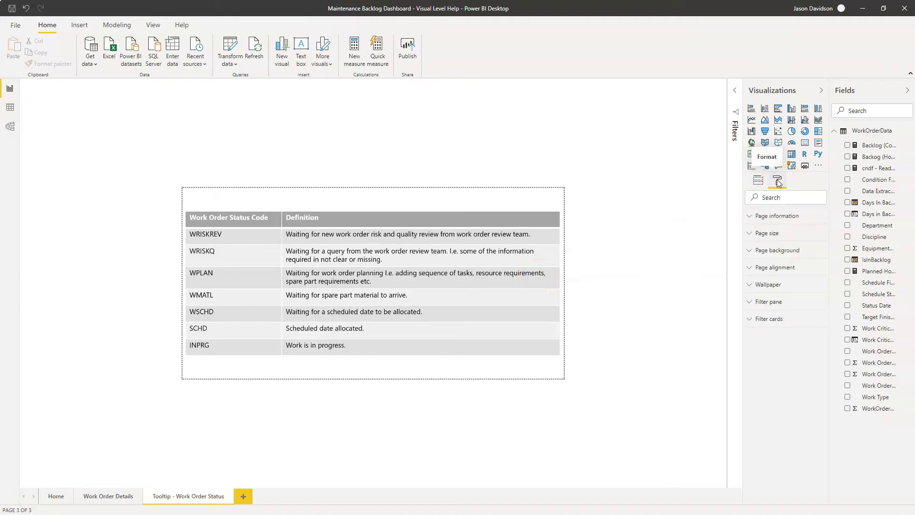
click(750, 216)
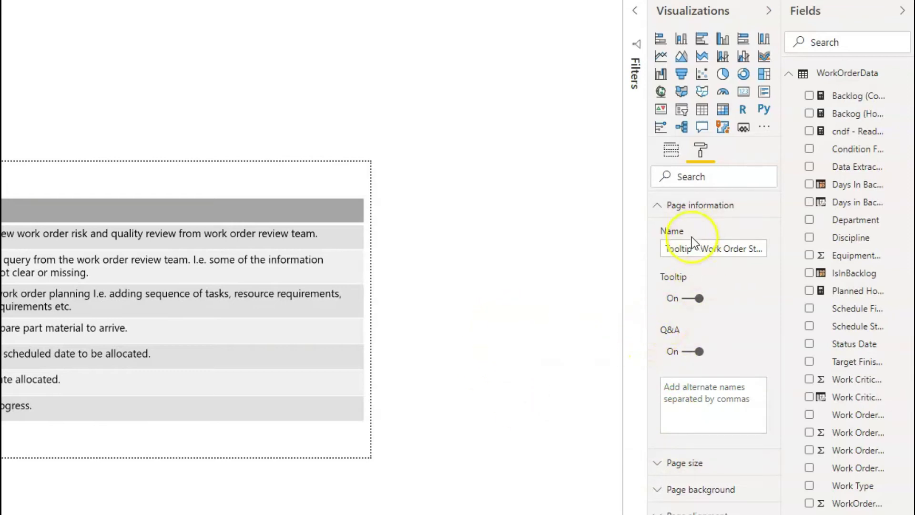
- Keep the tooltip page's size type as Custom at 800 × 400 pixels
click(661, 463)
scroll(704, 448, down, 2)
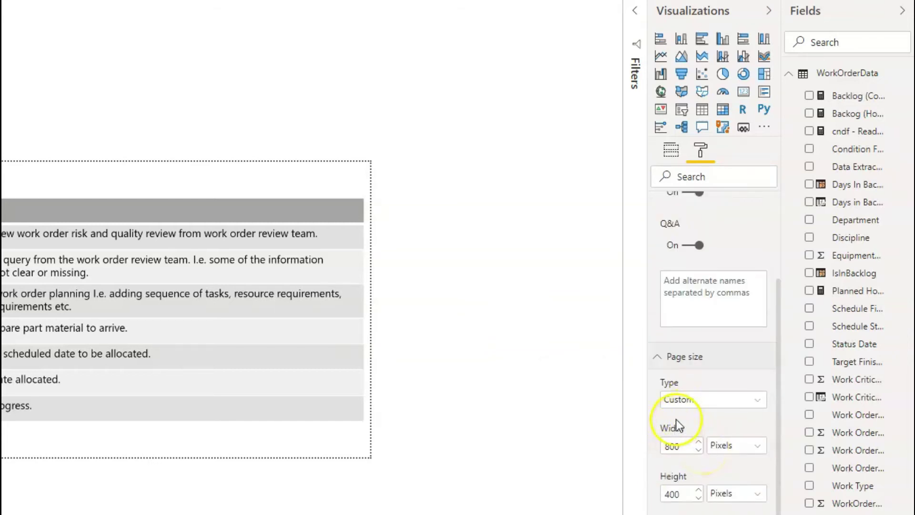
click(689, 400)
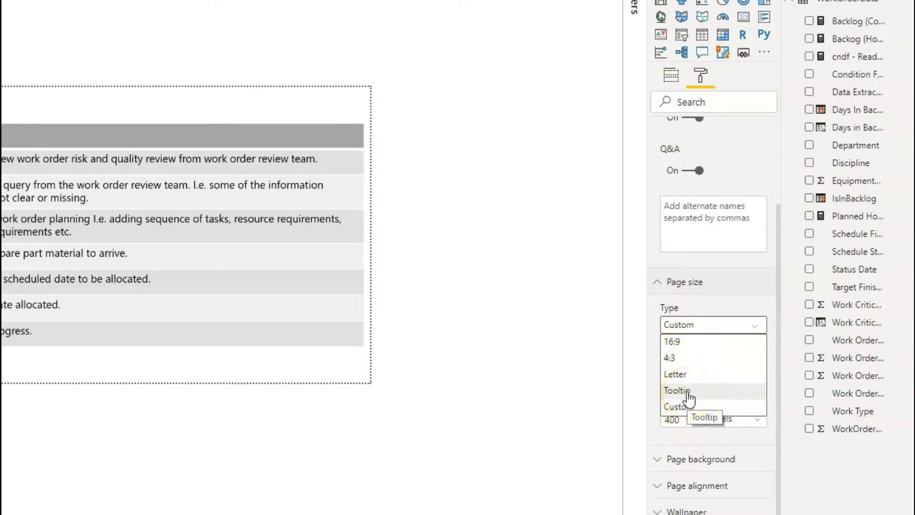
click(681, 408)
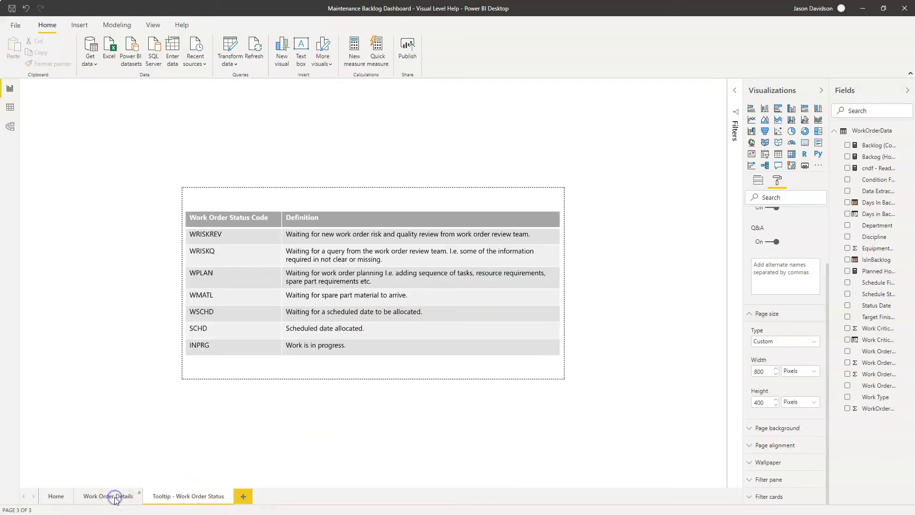
- Back on Work Order Details, switch the status chart's Visual header tooltip icon On
click(113, 497)
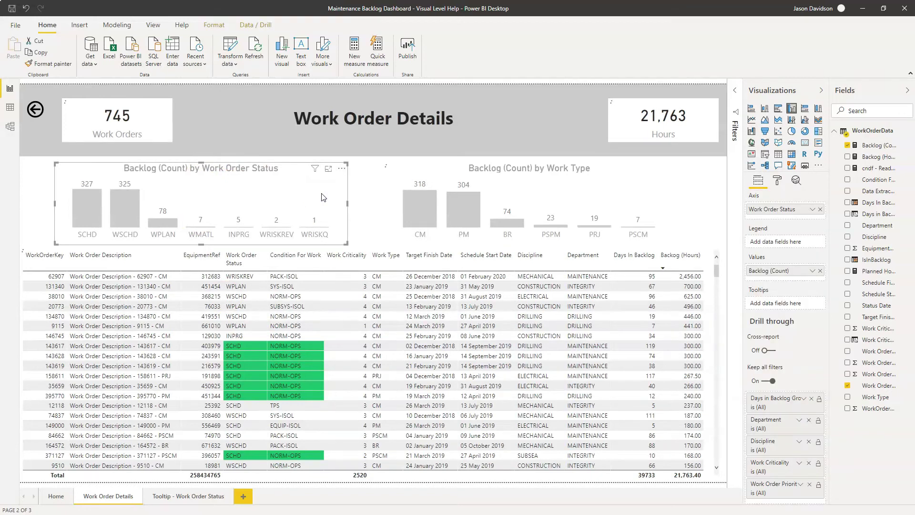
click(779, 181)
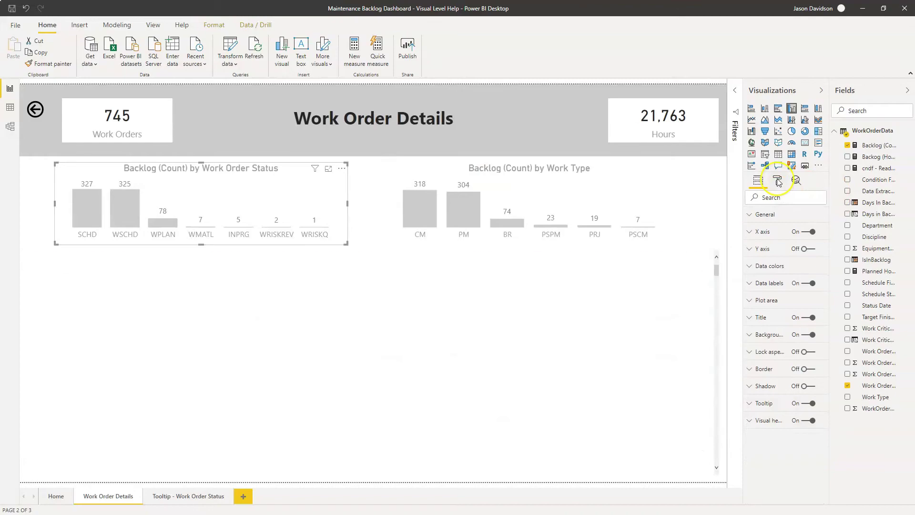
click(749, 377)
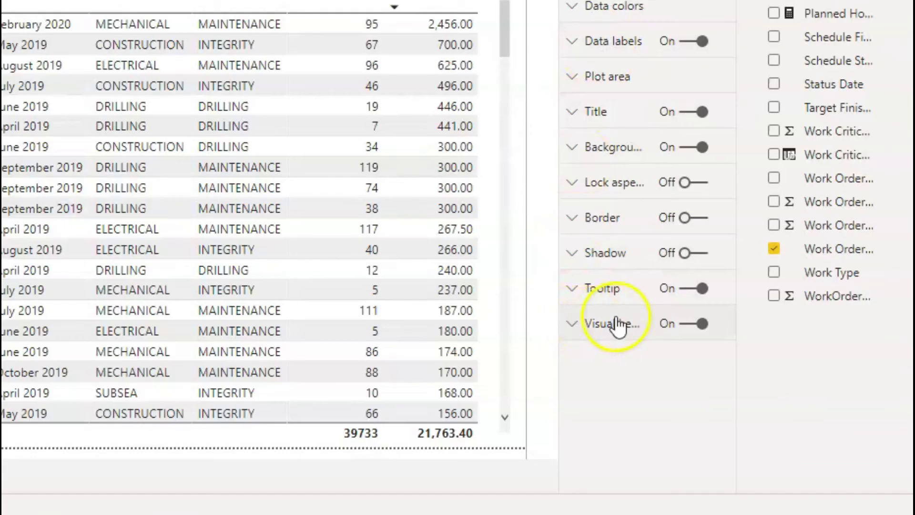
click(577, 325)
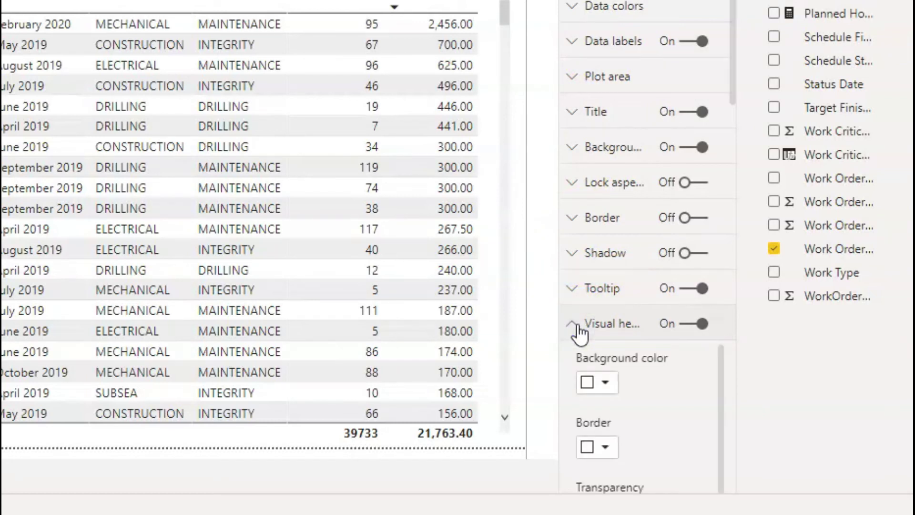
scroll(656, 379, down, 1)
scroll(655, 379, down, 10)
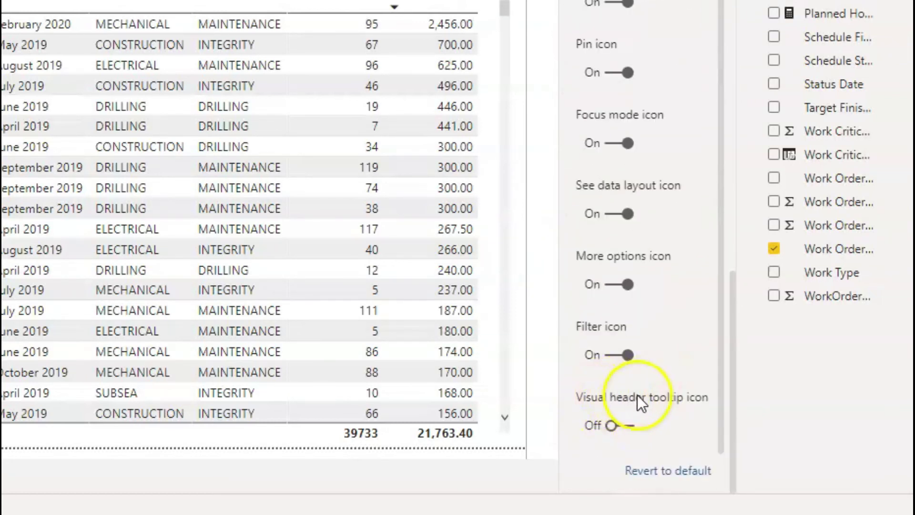
click(618, 425)
scroll(599, 298, down, 1)
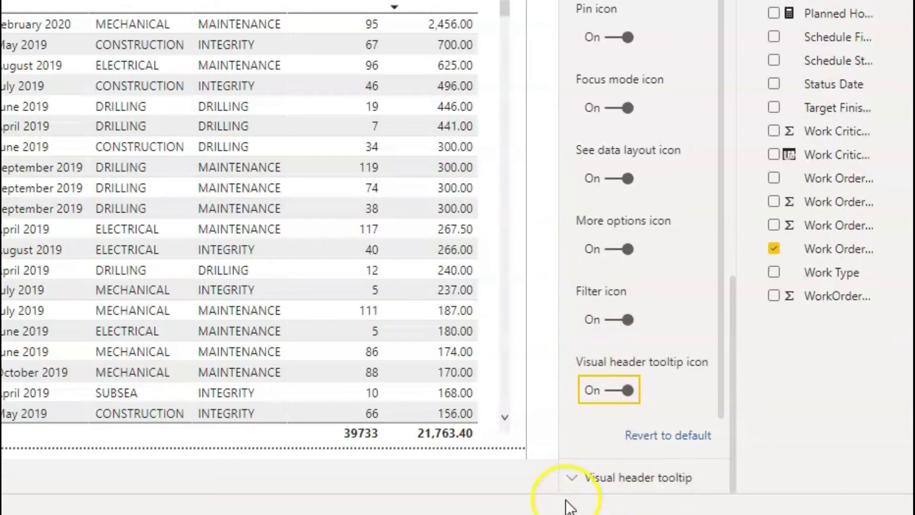
- Leave the chart's tooltip Report page at None and confirm the tooltip page has Tooltip On
click(574, 482)
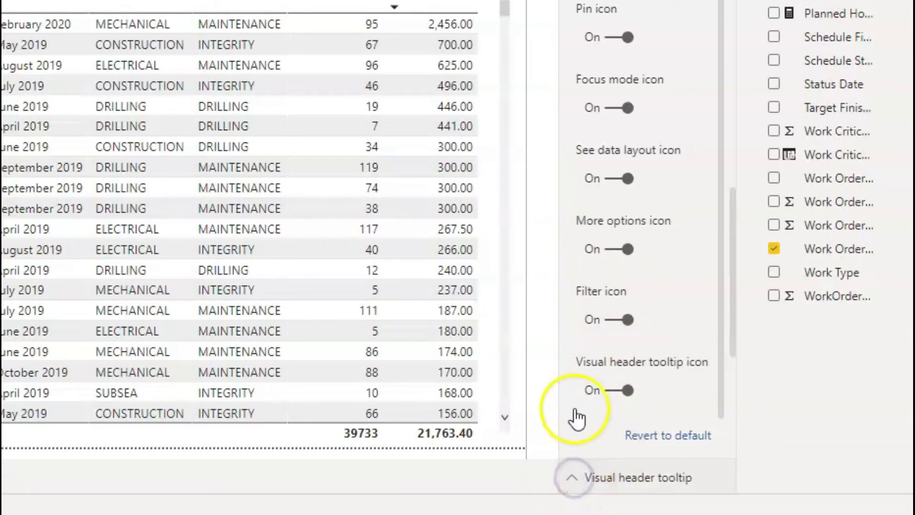
scroll(599, 305, down, 10)
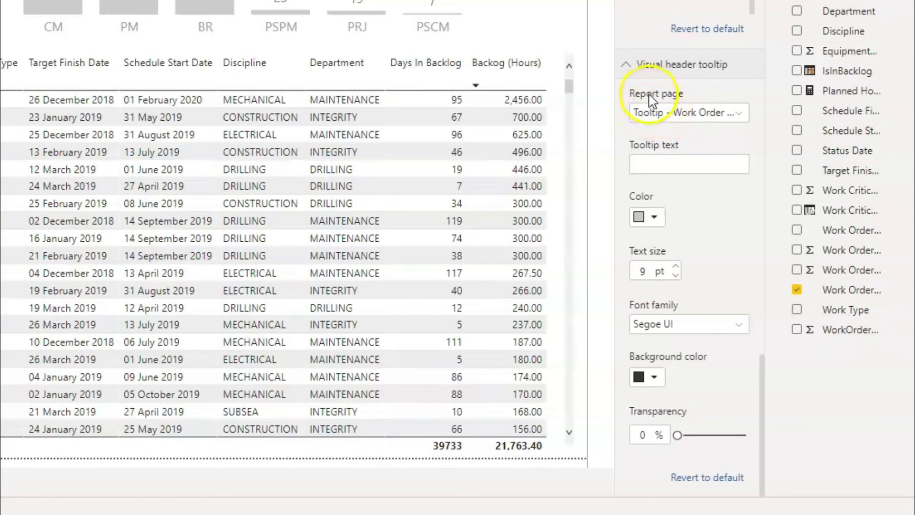
click(613, 46)
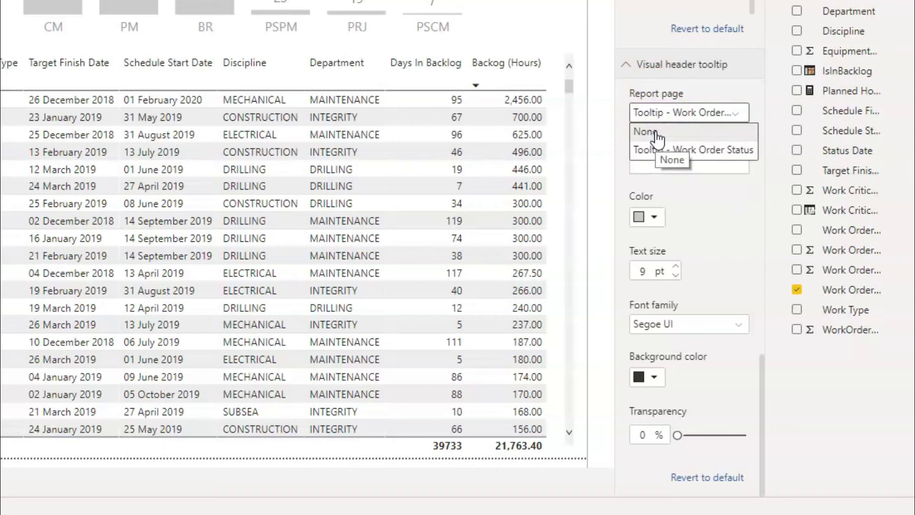
click(654, 133)
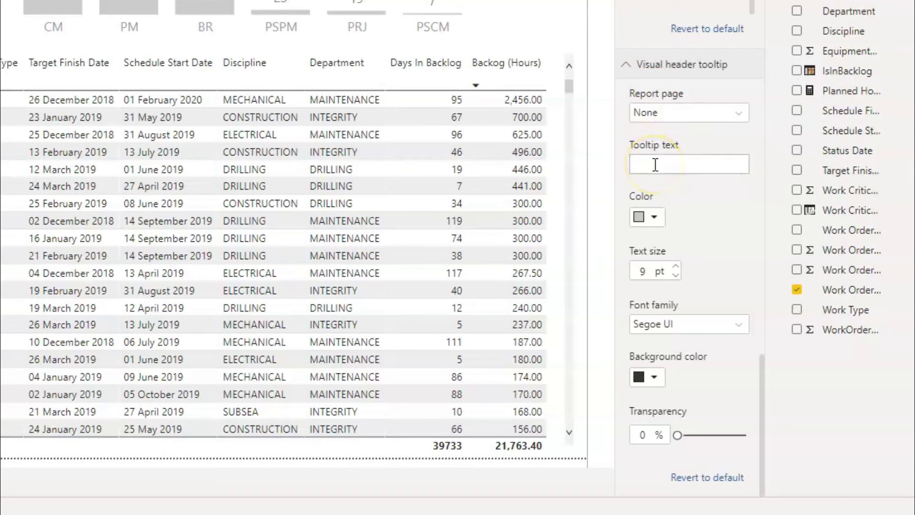
click(642, 166)
click(663, 115)
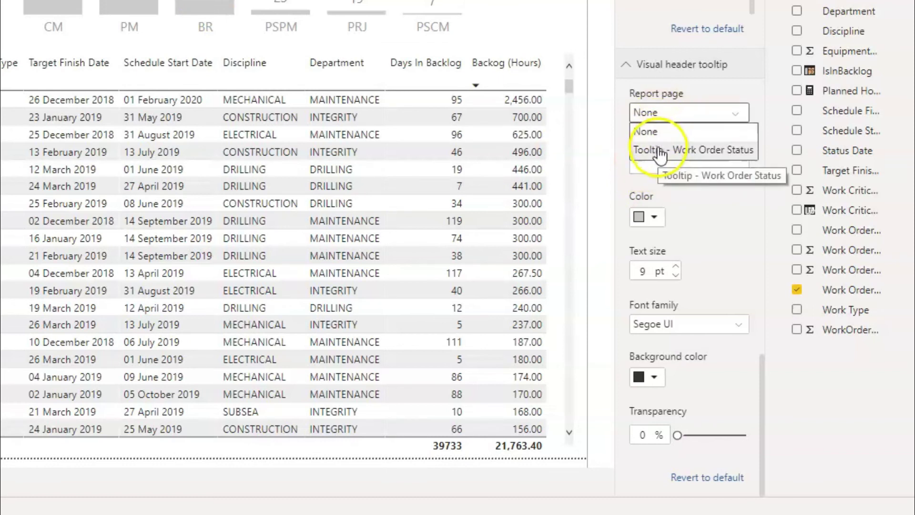
click(664, 133)
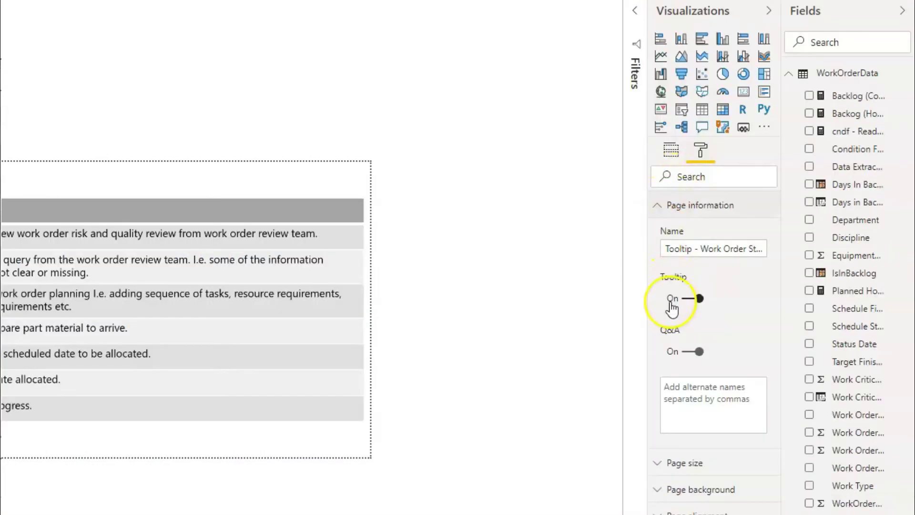
click(672, 298)
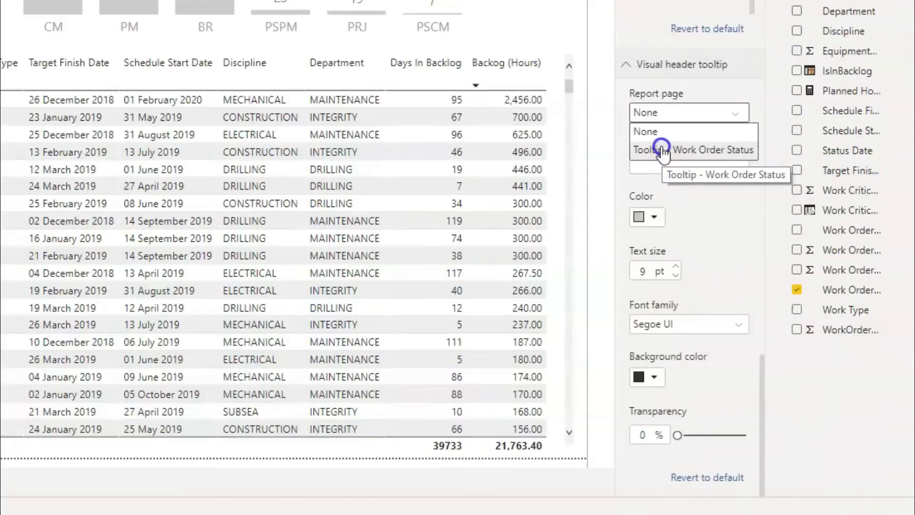
- Set the status chart's header tooltip Report page to 'Tooltip - Work Order Status' and preview it
click(663, 151)
click(656, 160)
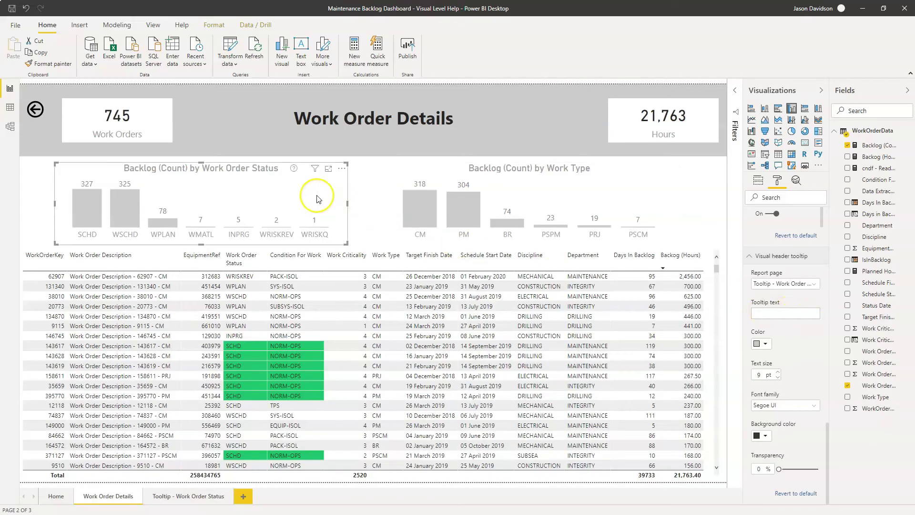
click(294, 170)
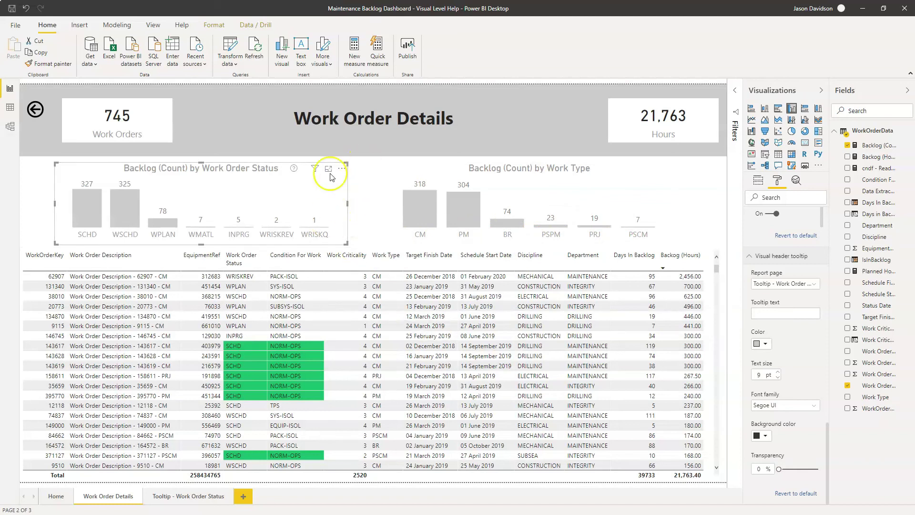
click(87, 236)
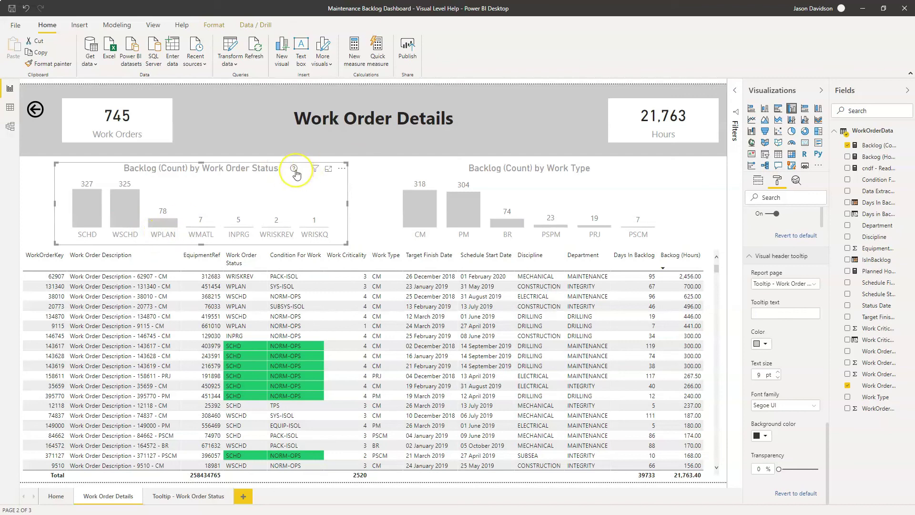
mouse_move(296, 173)
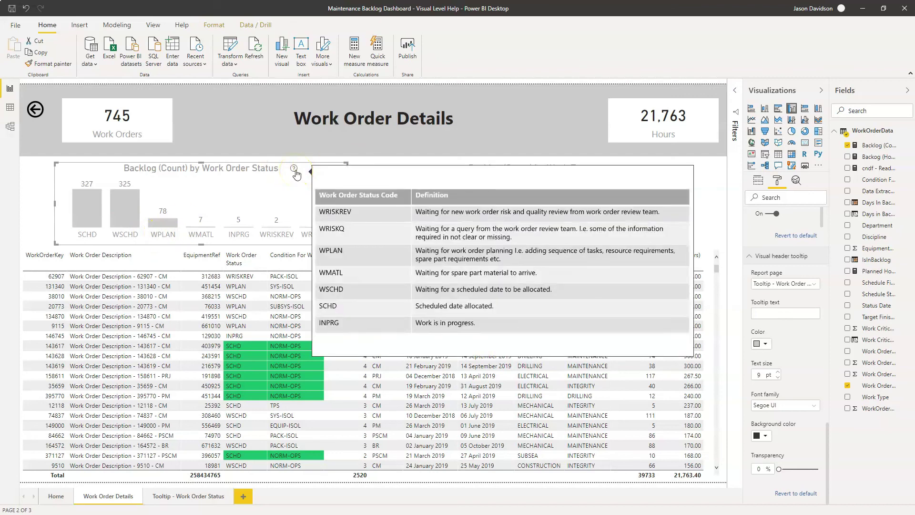